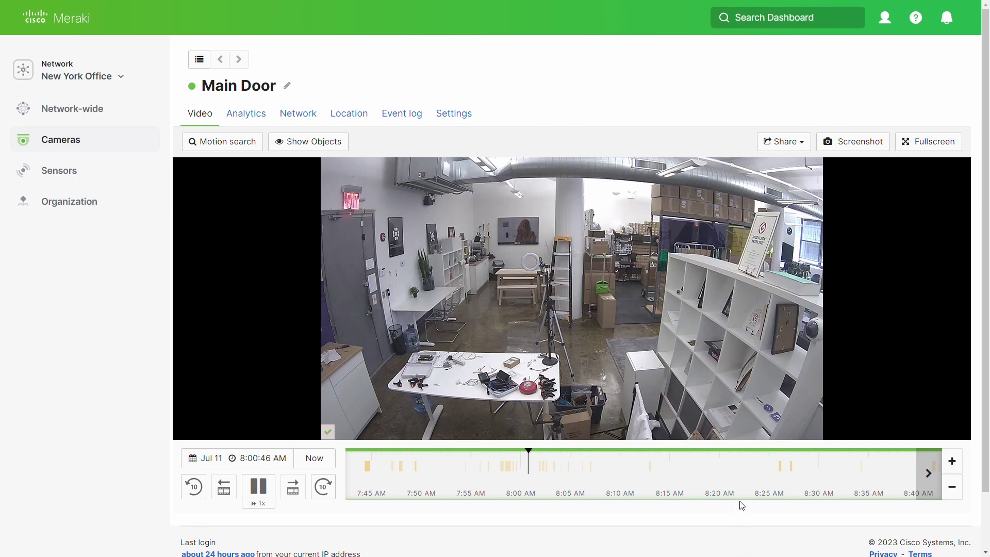
- Scrub the Main Door camera timeline forward, then show its people-detection analytics for 13 July 2023
left_click_drag(744, 482, 595, 477)
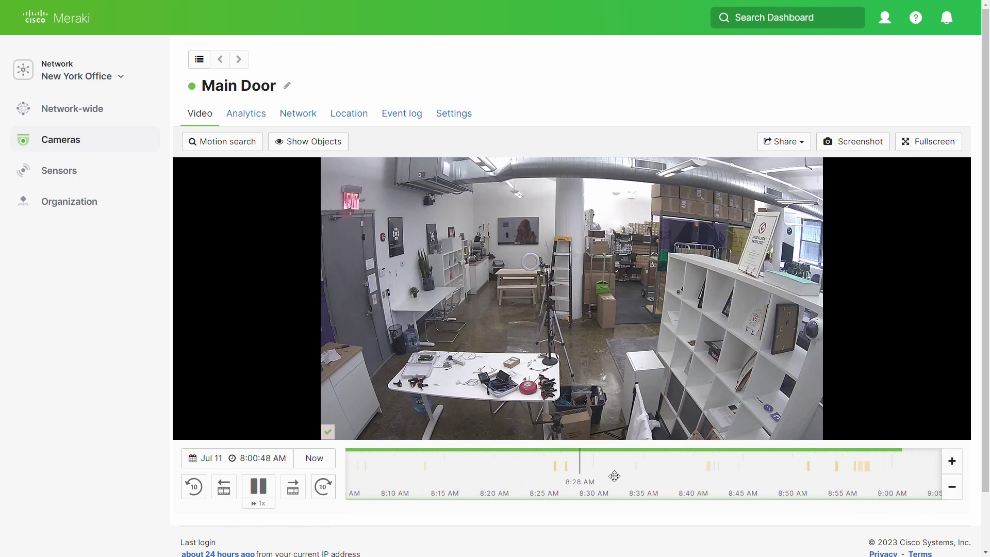
left_click_drag(674, 470, 433, 504)
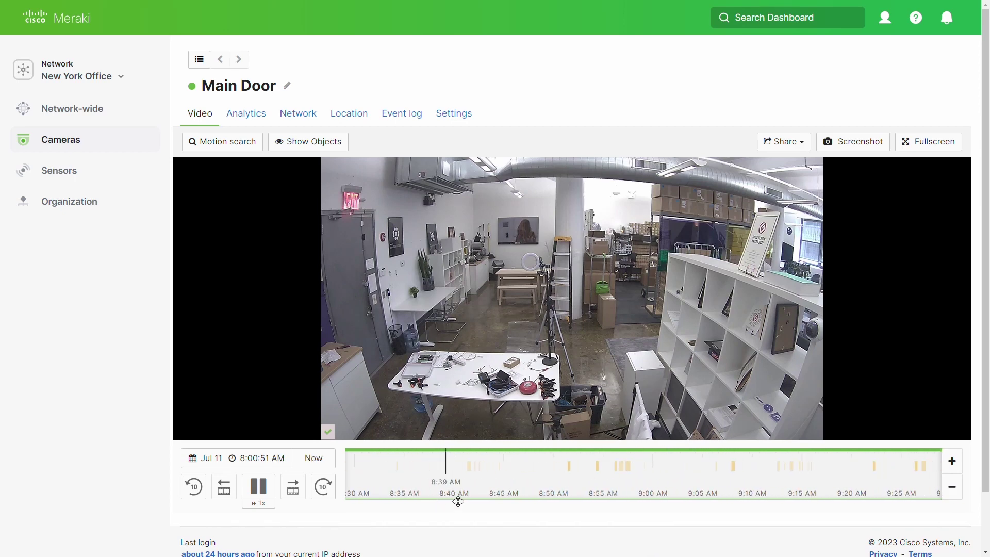
left_click(258, 118)
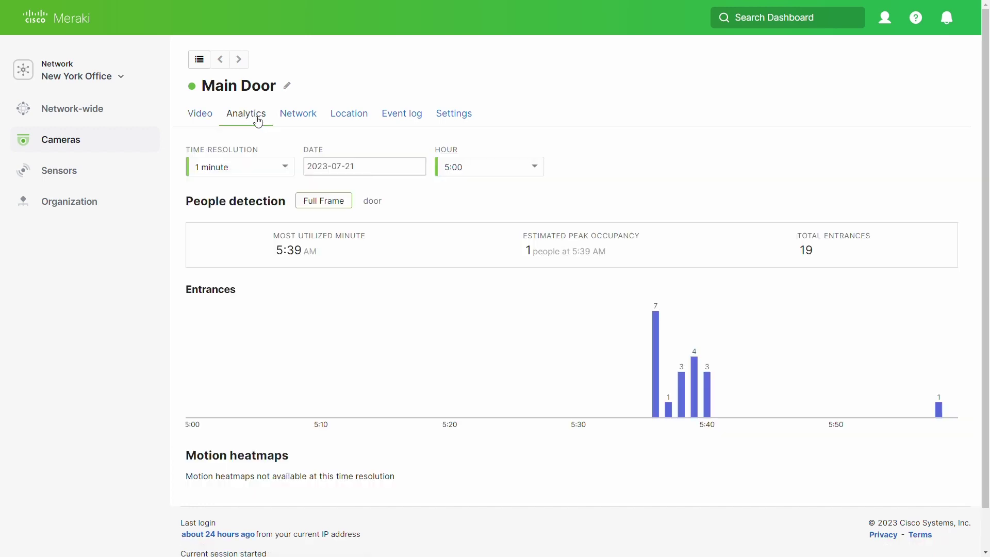
left_click(368, 171)
left_click(402, 287)
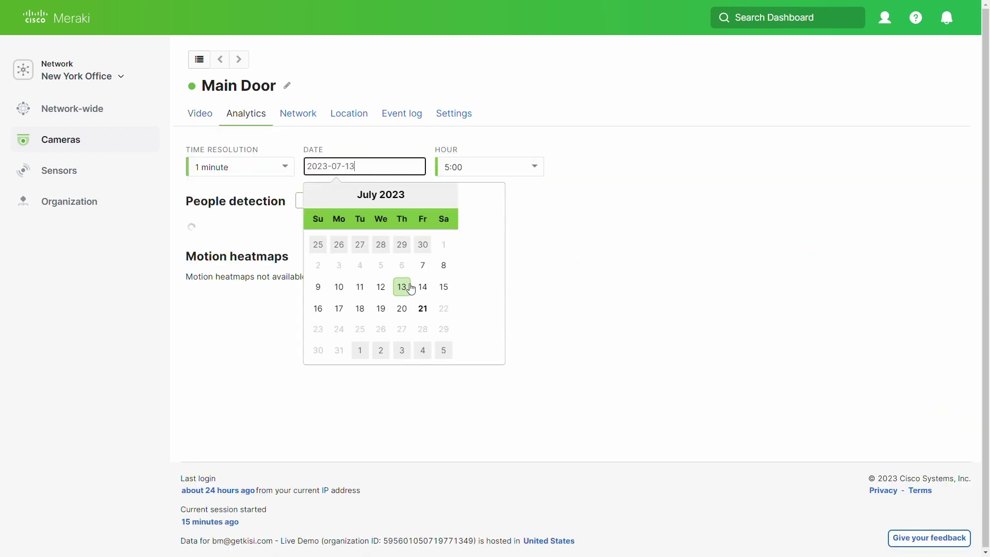
left_click(576, 206)
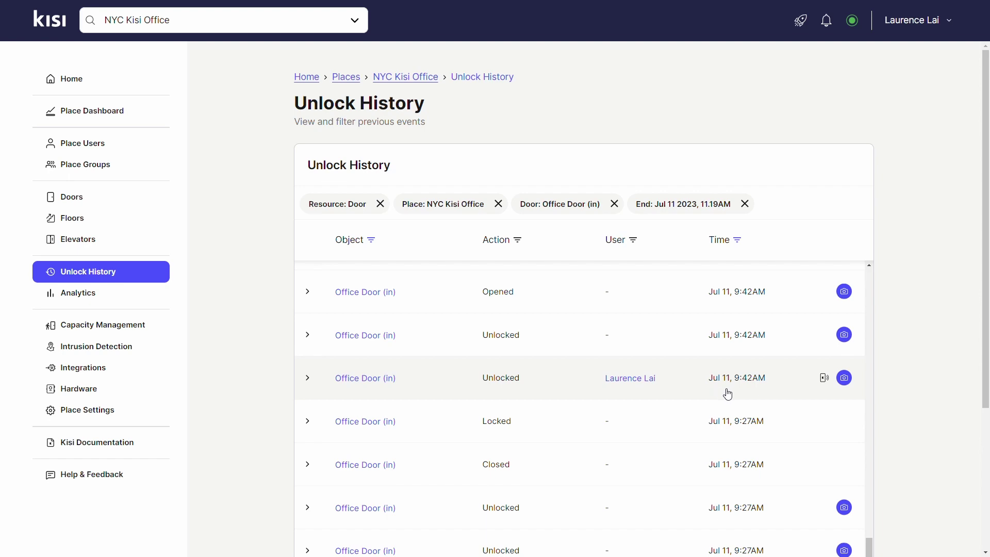
- Bring up the camera snapshots for an Office Door (in) Unlocked event in Unlock History
left_click(846, 384)
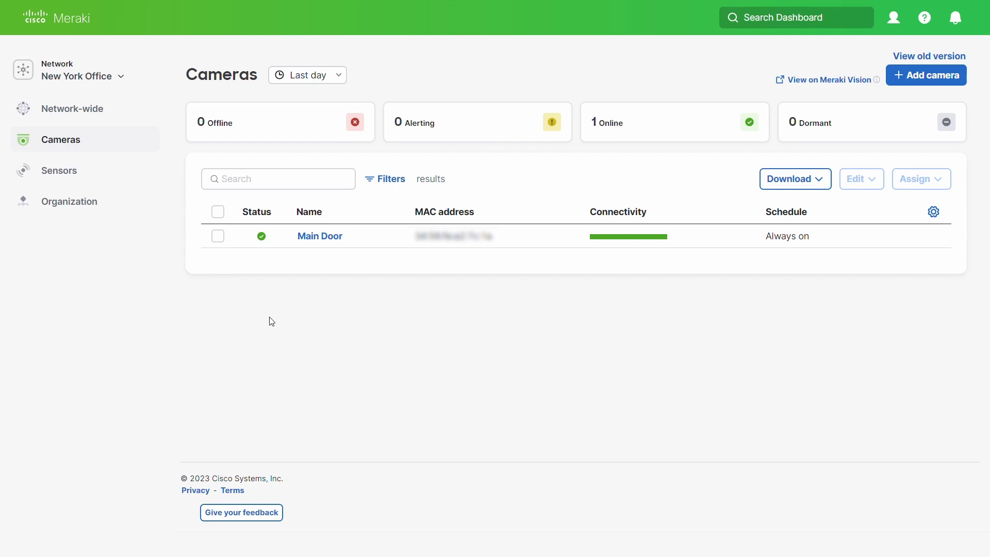
- Go to Organization > Configure > Settings and scroll down to the enabled Dashboard API access checkbox
mouse_move(94, 212)
left_click(349, 219)
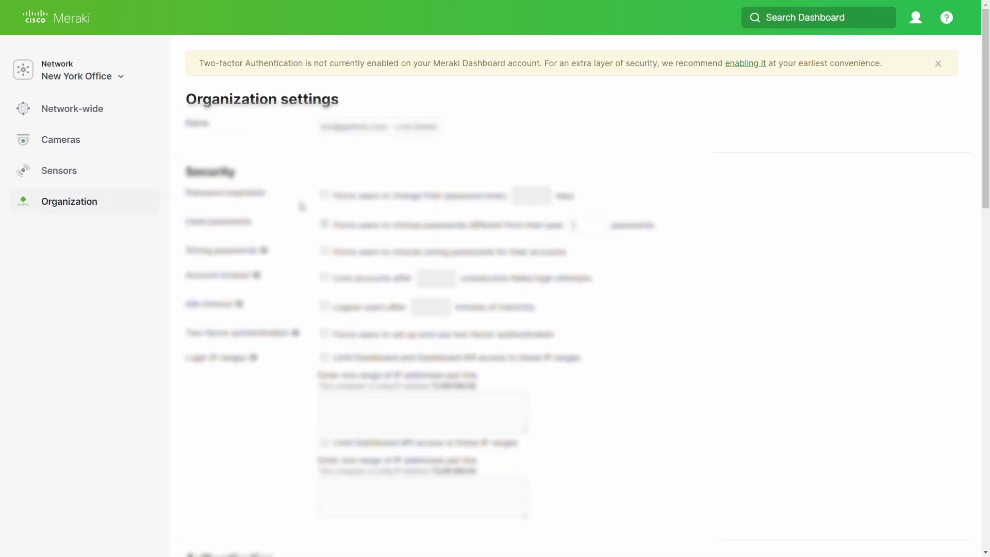
scroll(301, 206, "down", 20)
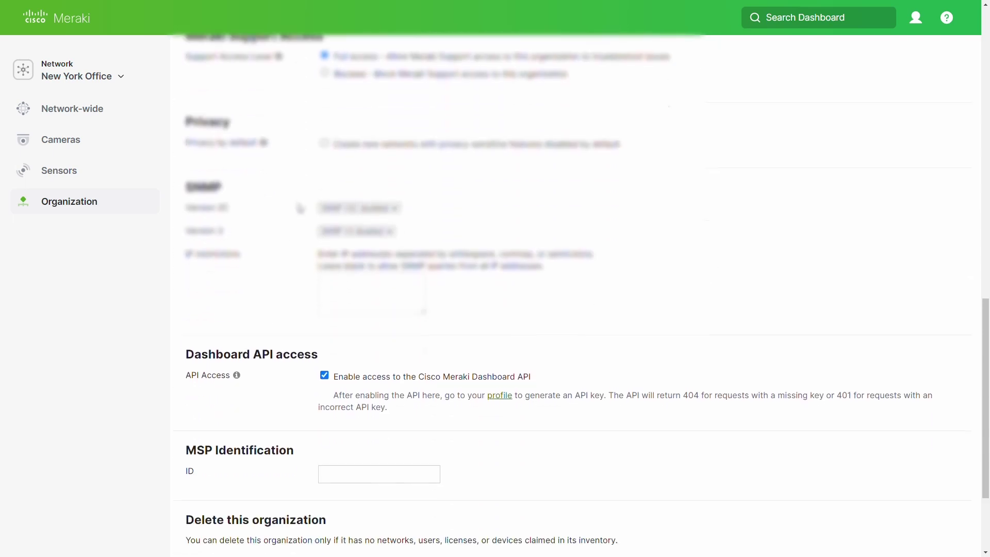
scroll(299, 208, "down", 3)
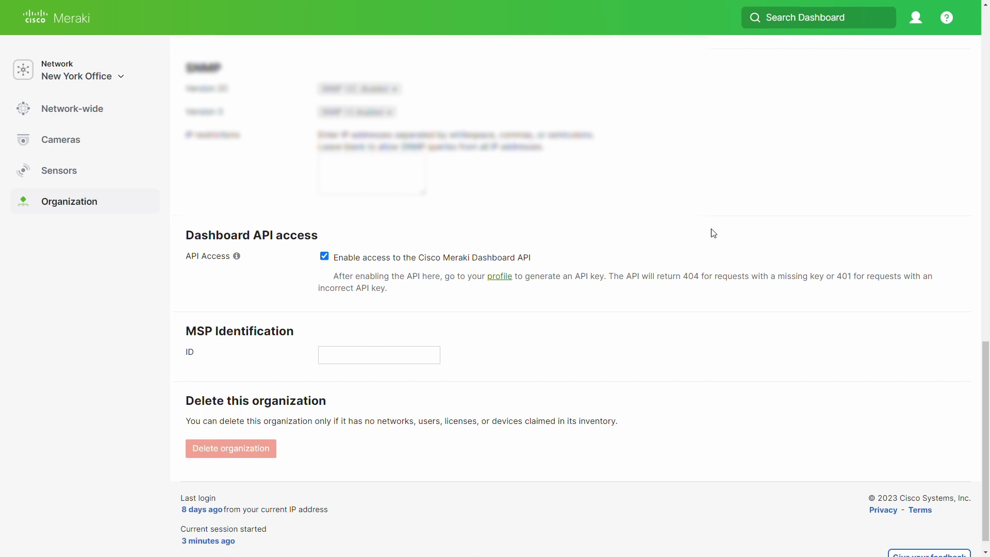
left_click(919, 24)
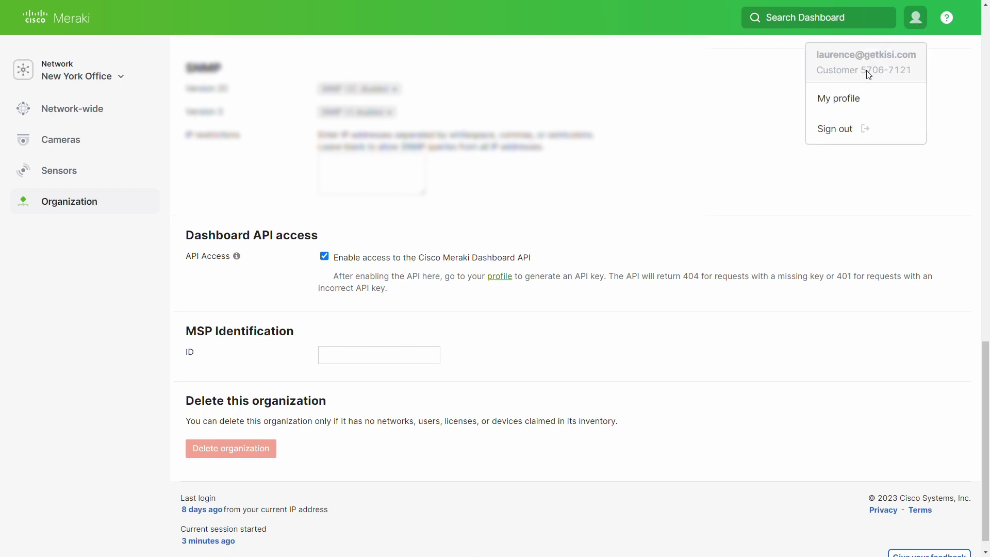
- Generate a new API key under My profile > API access, copy it, and confirm it's stored
left_click(857, 101)
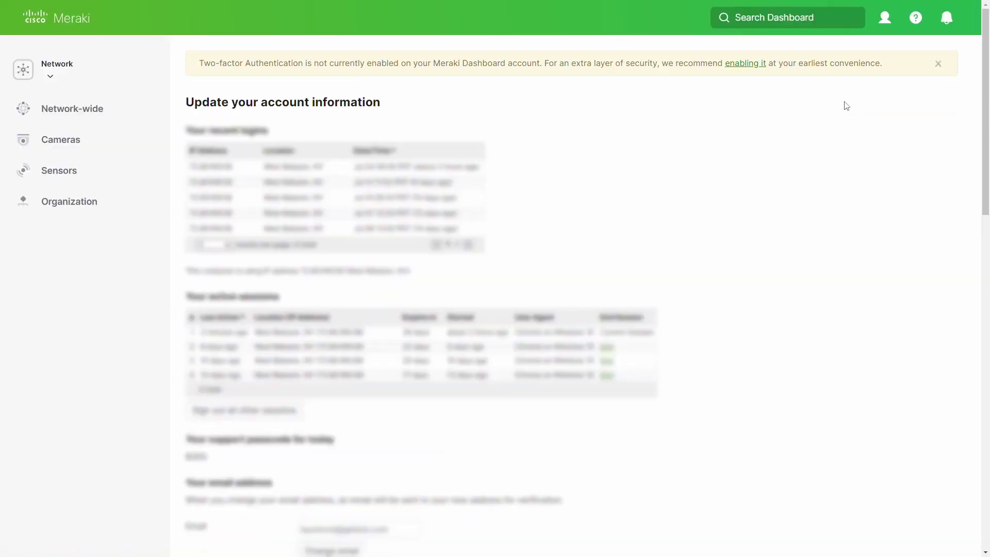
scroll(846, 106, "down", 10)
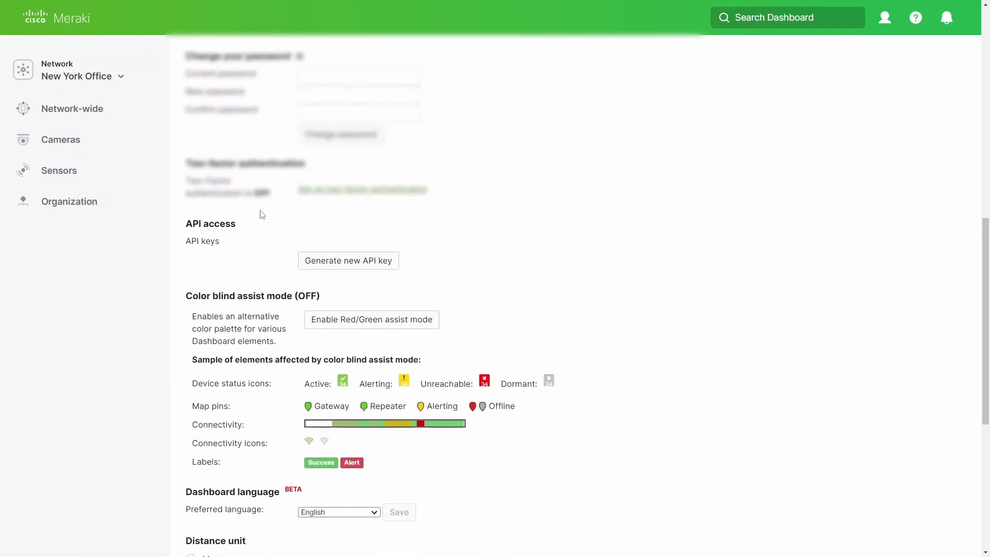
left_click(353, 267)
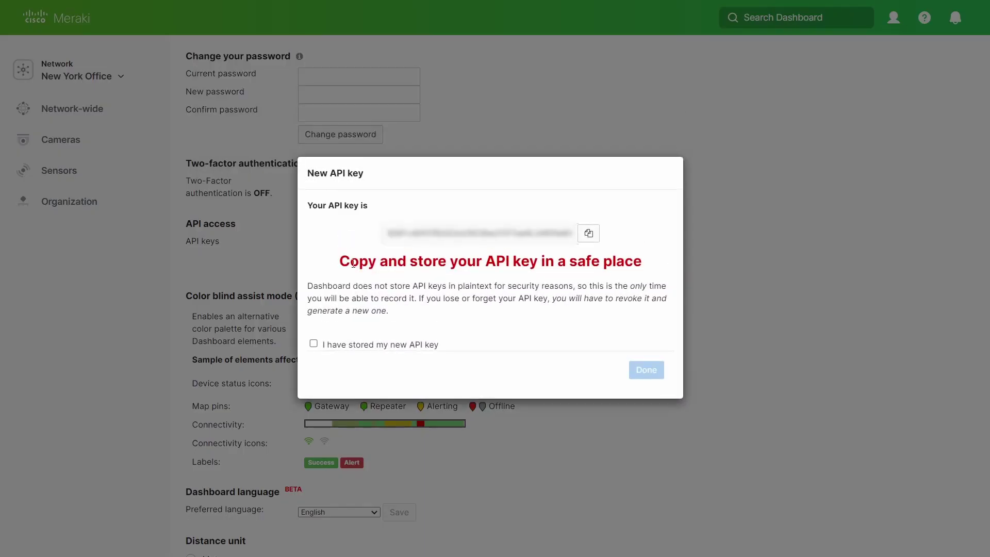
left_click(587, 238)
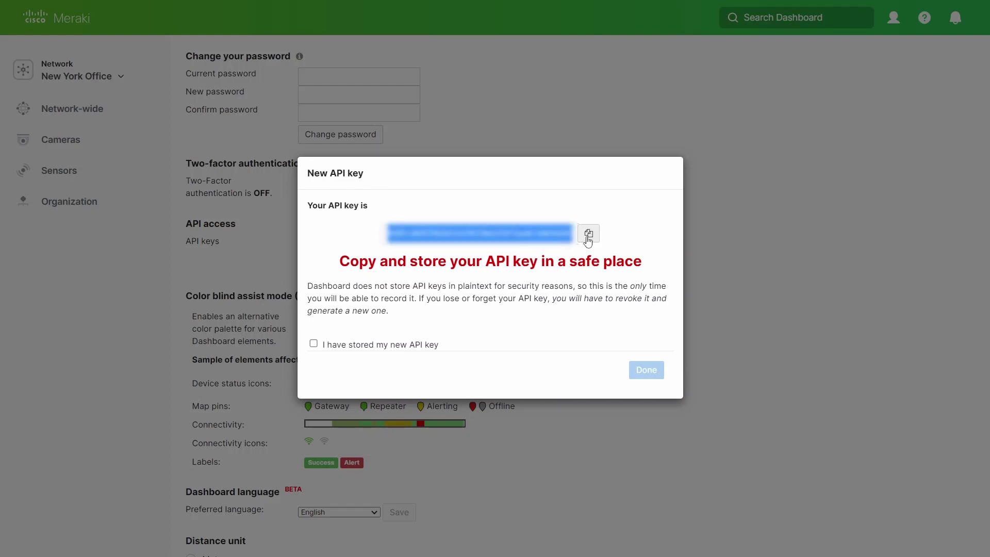
left_click(314, 344)
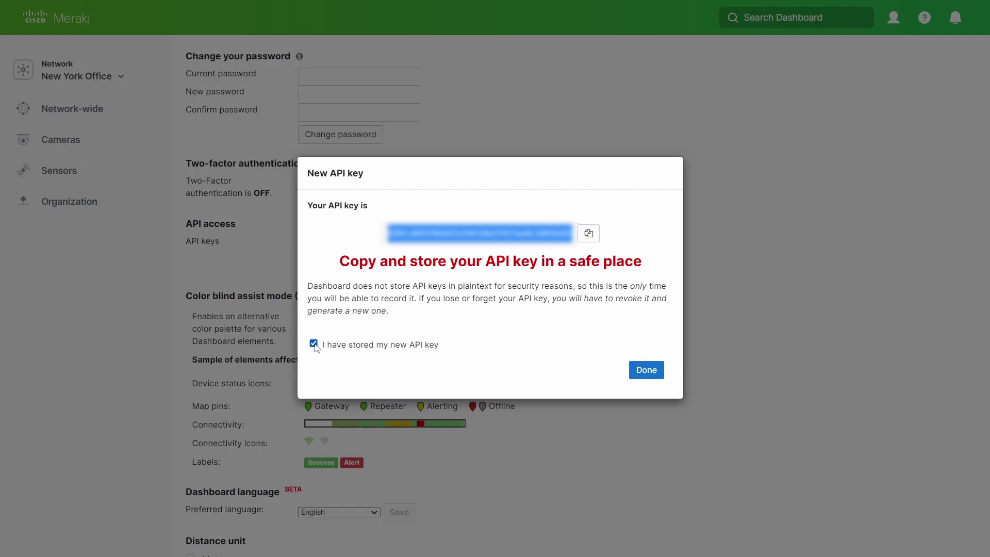
left_click(646, 370)
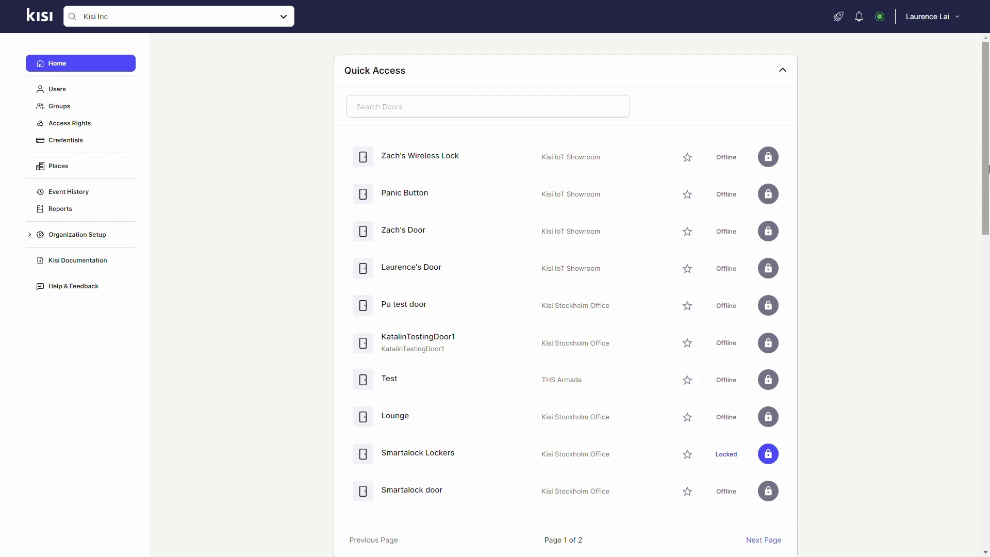
- Go to the Kisi IoT Showroom place from the Places list and reach its Integrations page
left_click(100, 168)
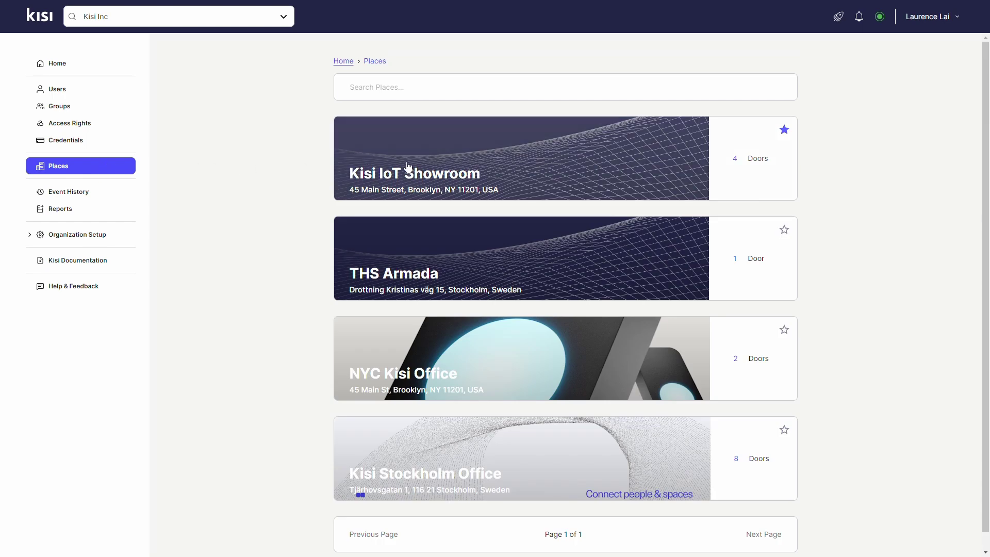
left_click(414, 166)
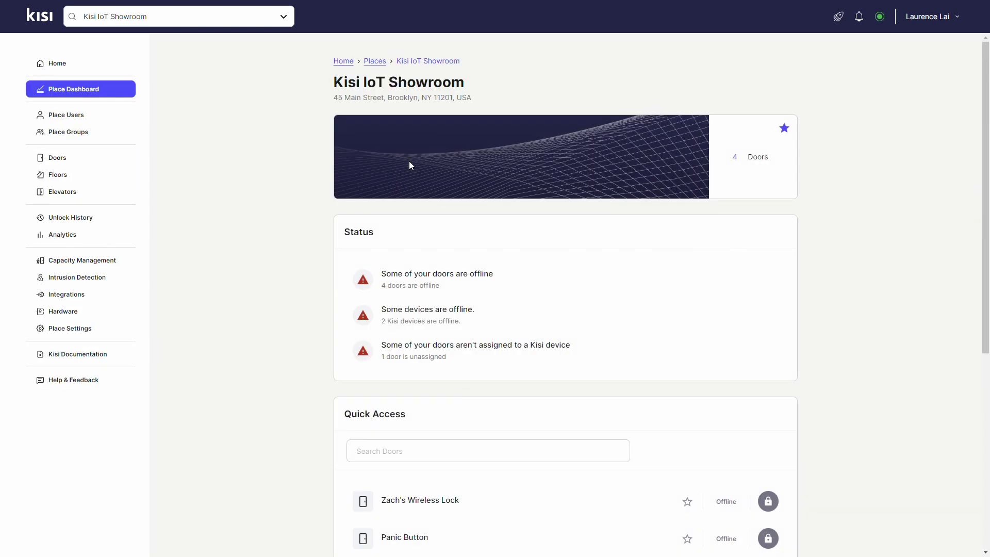
left_click(118, 295)
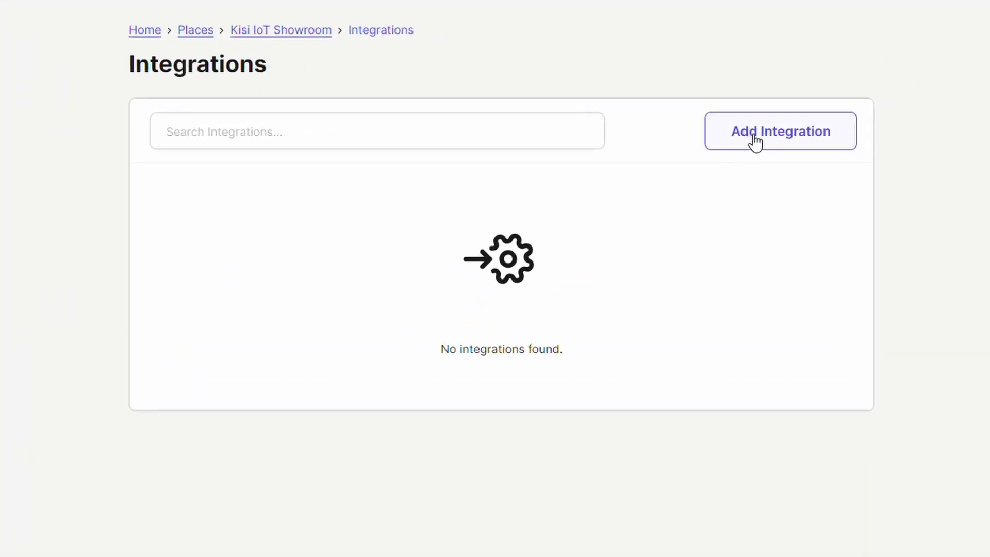
- Add a Cisco Meraki integration named 'Cisco Cameras' using the pasted Meraki API key
left_click(755, 134)
left_click(727, 201)
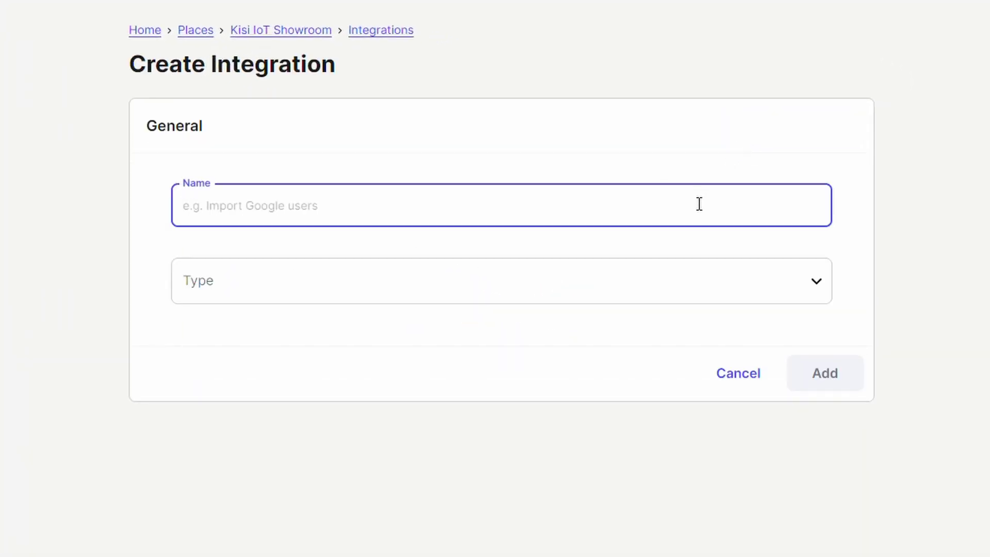
type("Cisco Cameras")
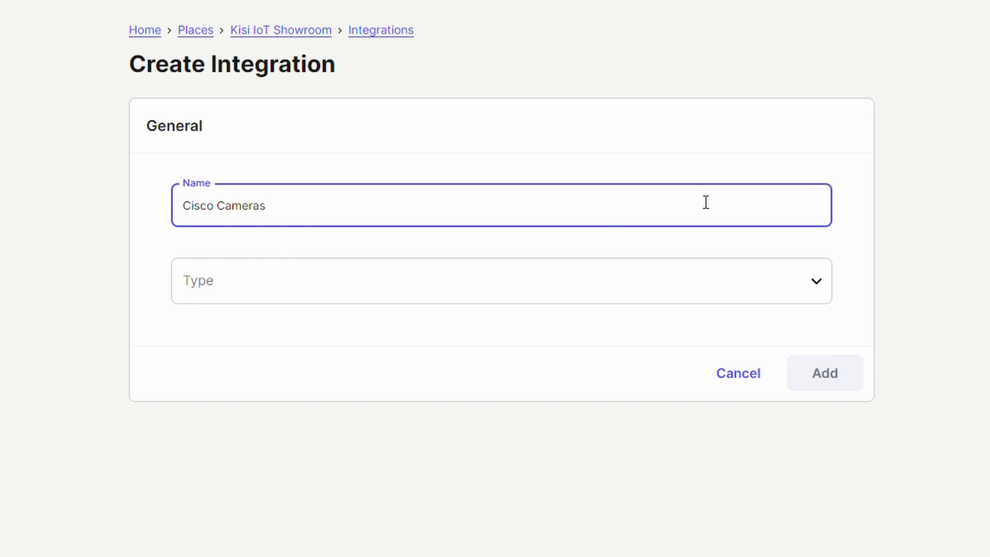
left_click(733, 274)
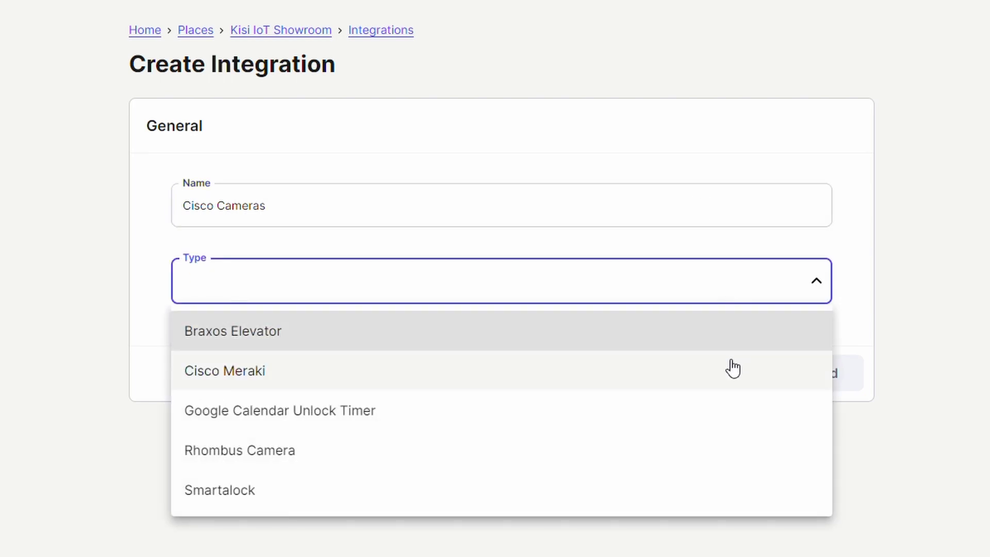
left_click(733, 369)
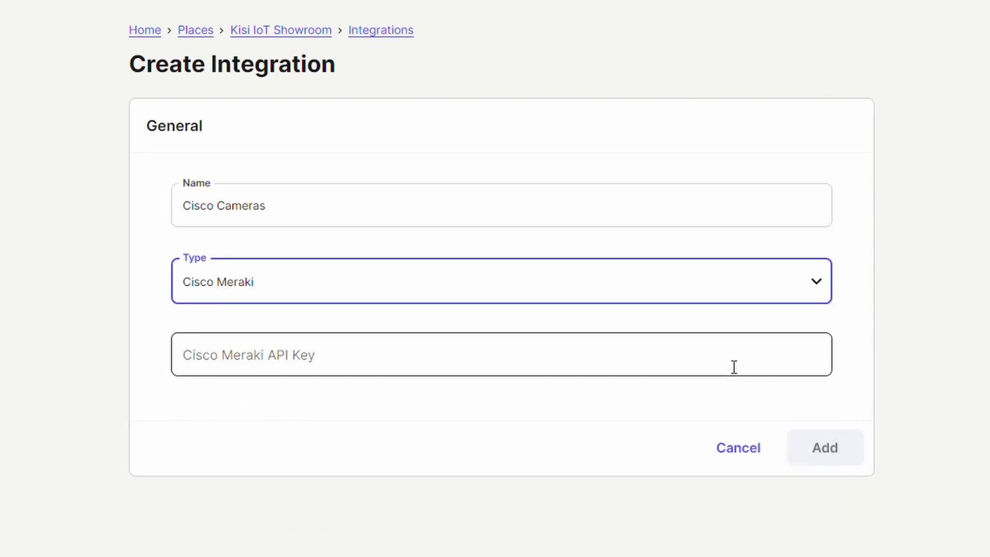
left_click(734, 367)
key("ctrl+v")
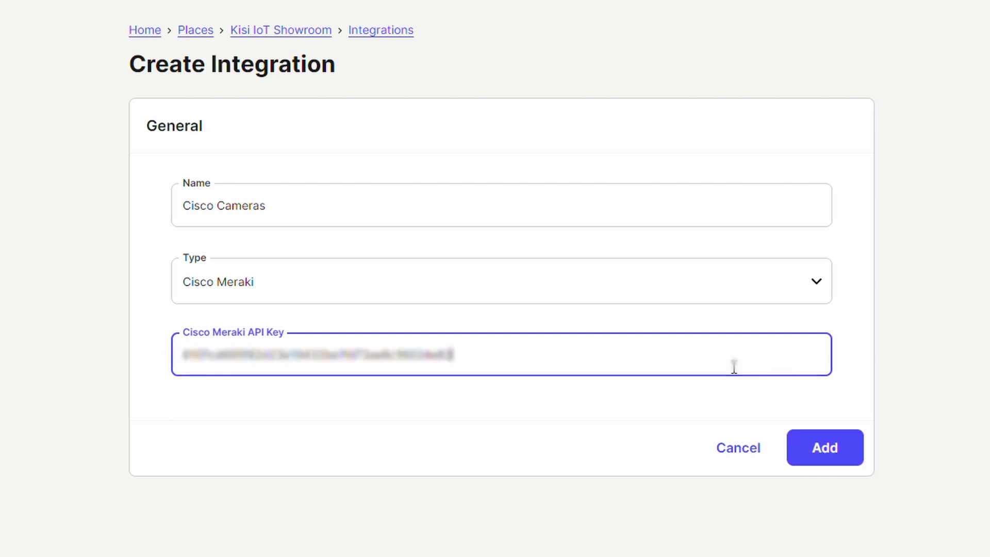
left_click(851, 448)
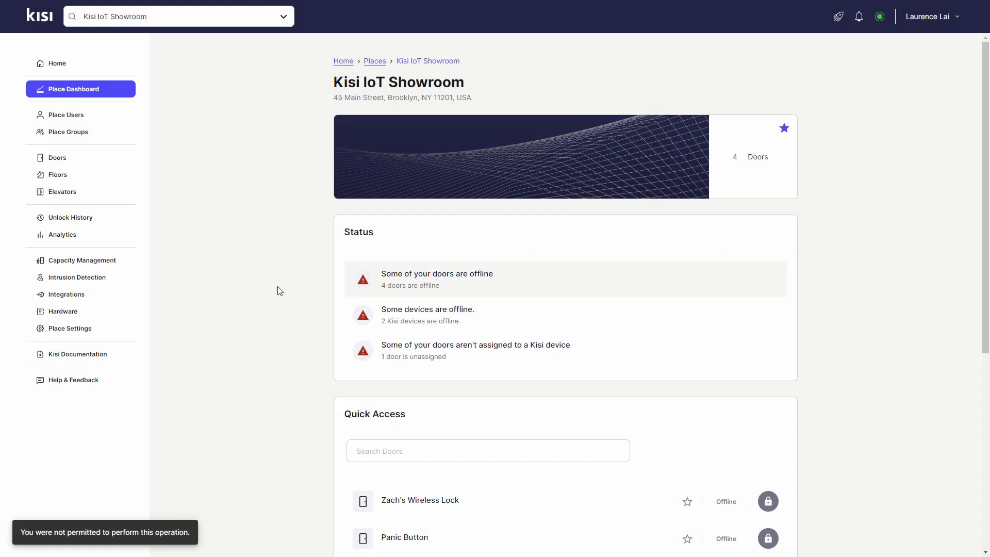
- Import the Main Door camera via Cisco Cameras under Hardware > Cameras, linking it to a door
left_click(89, 311)
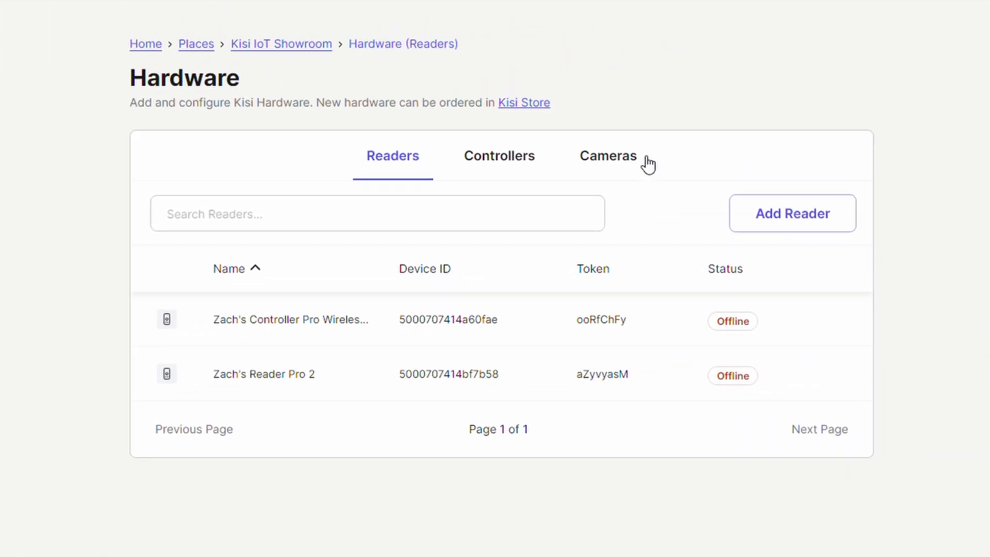
left_click(647, 164)
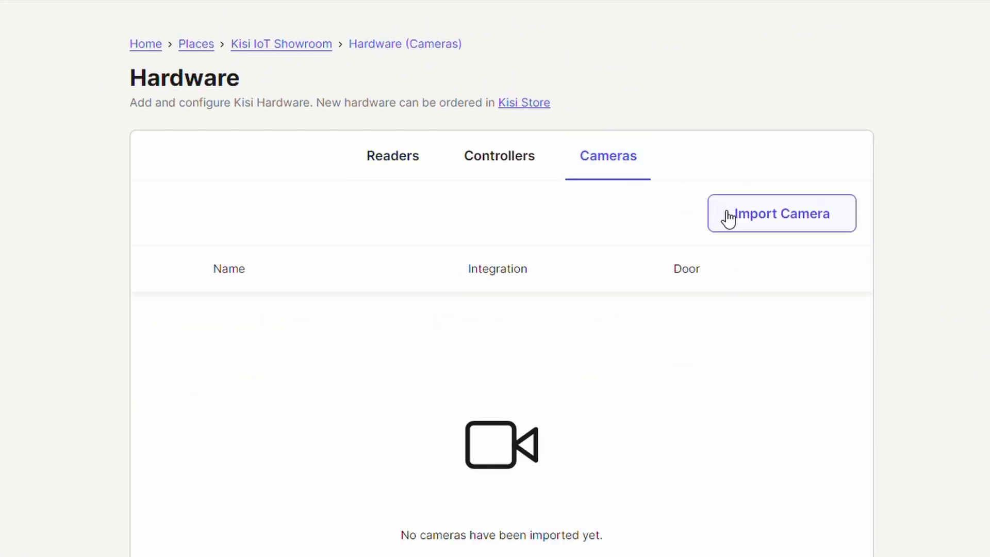
left_click(727, 216)
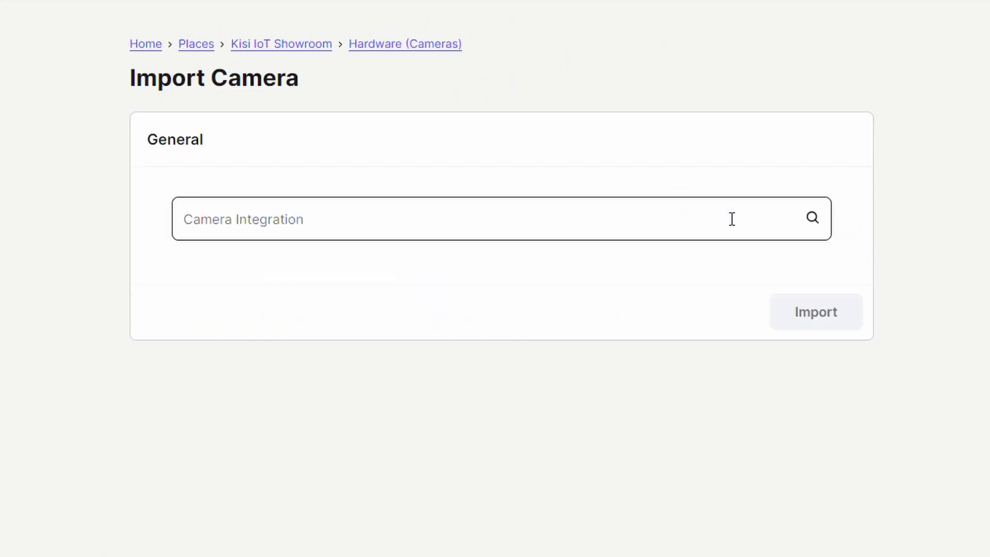
left_click(731, 219)
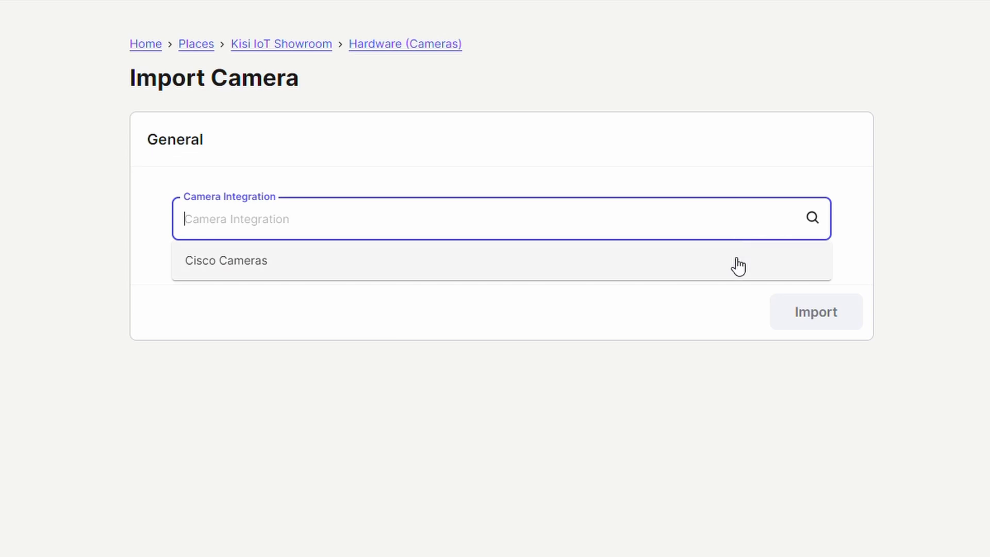
left_click(739, 266)
left_click(742, 284)
left_click(724, 332)
left_click(720, 371)
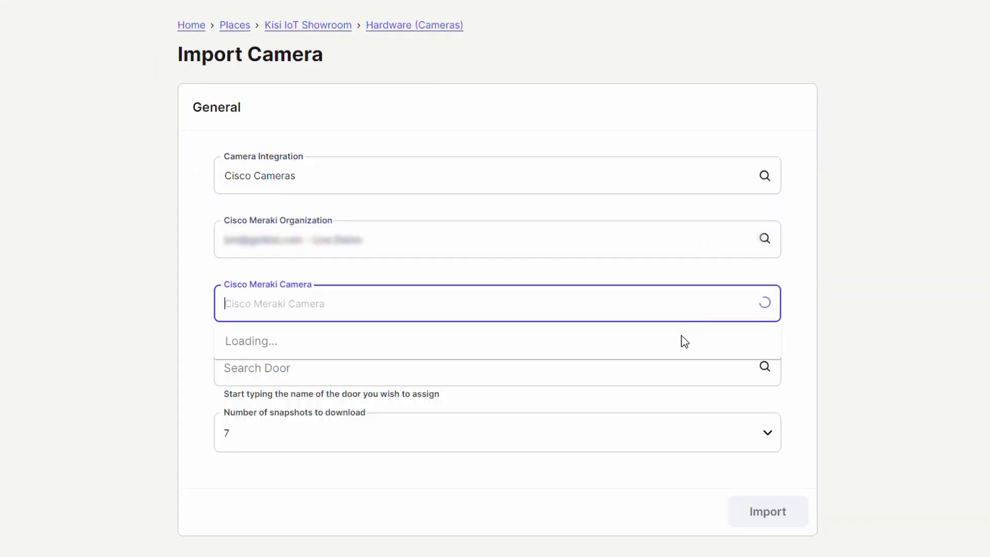
left_click(704, 340)
left_click(691, 368)
left_click(707, 504)
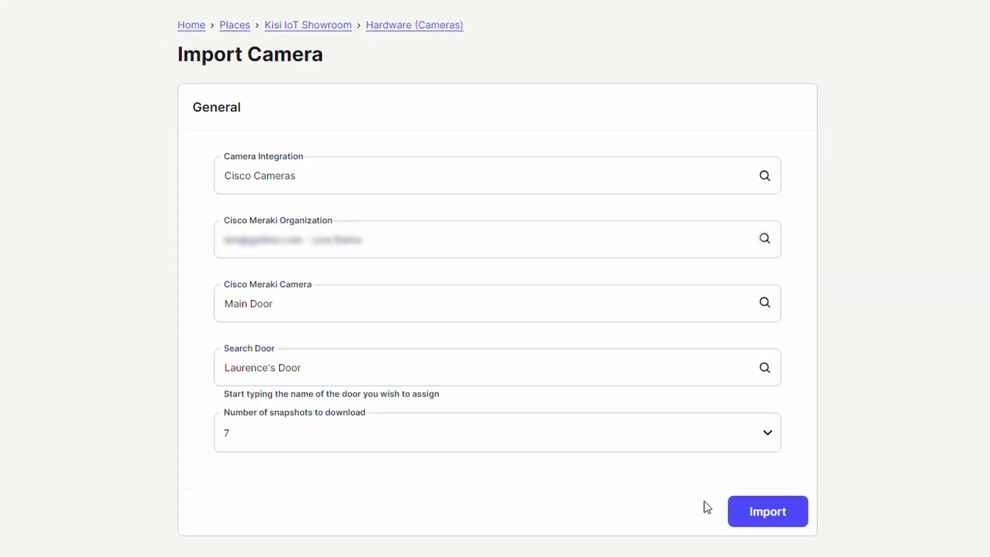
left_click(775, 510)
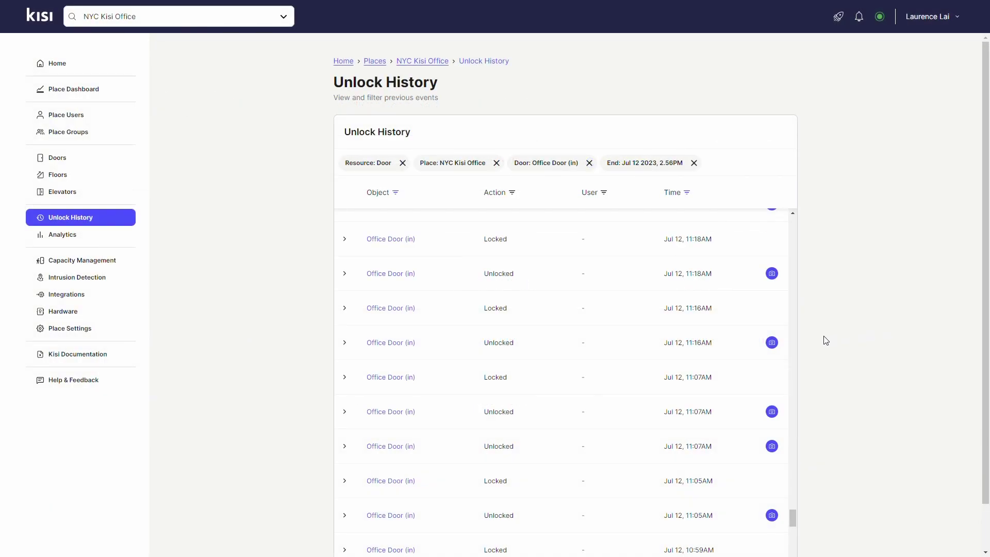
- Expand the Jul 12 11:16AM Office Door (in) unlock and view all its Main Door snapshots
left_click(752, 346)
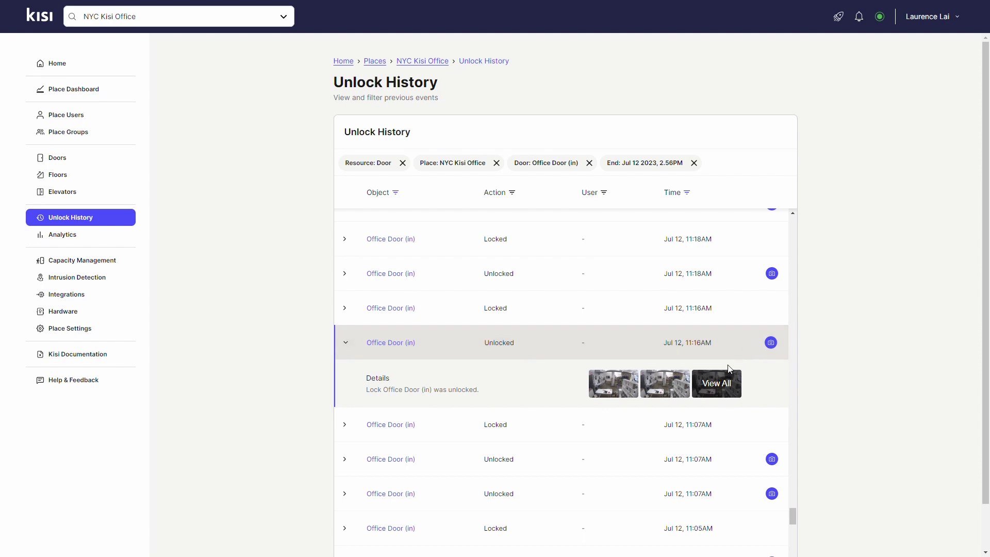
left_click(726, 380)
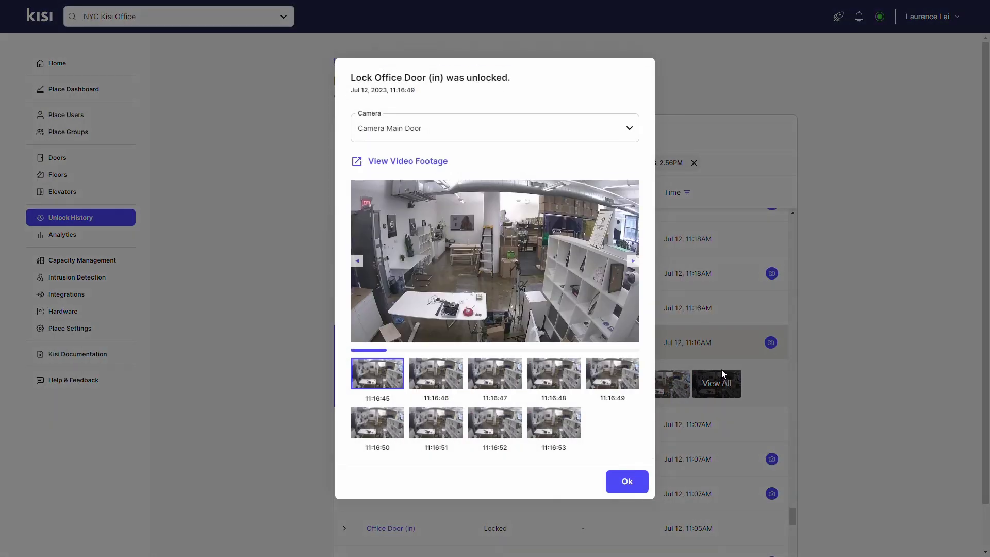